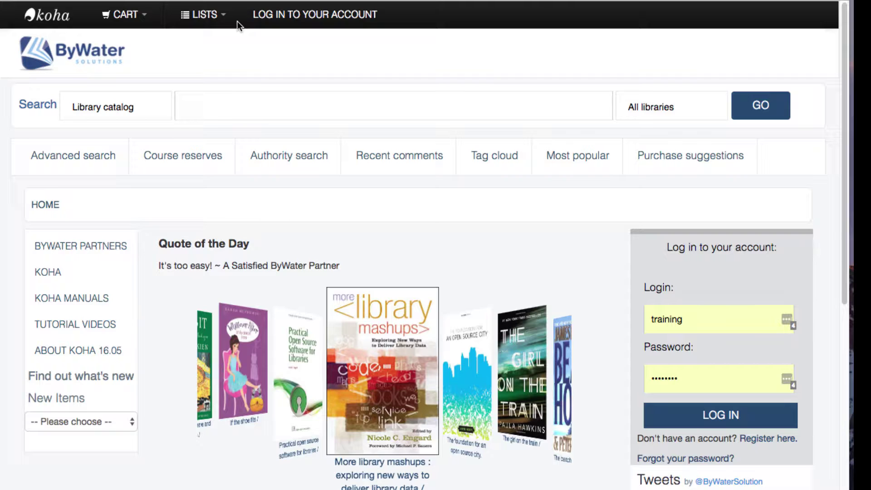
Step: Show the catalogue's lists from the LISTS menu on the OPAC home page
{"action": "left_click", "coordinate": [206, 17]}
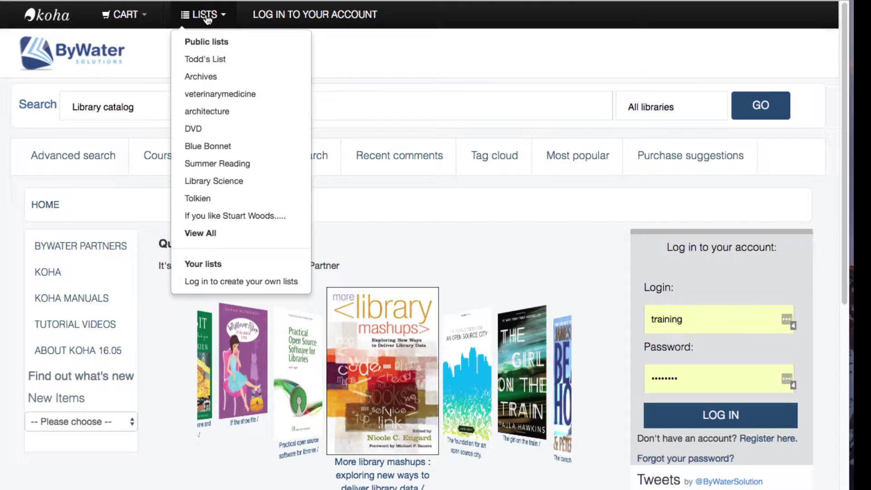
Step: Open the Summer Reading public list and browse its titles
{"action": "left_click", "coordinate": [263, 163]}
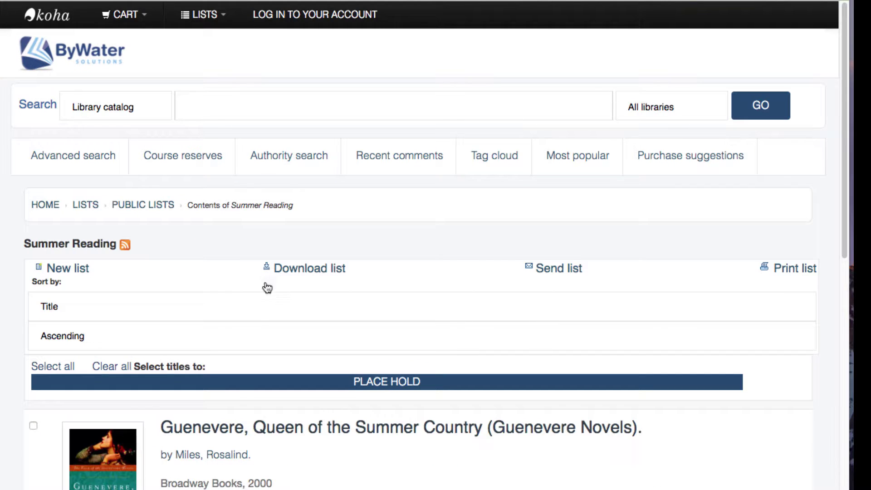
{"action": "scroll", "coordinate": [259, 349], "scroll_direction": "down", "scroll_amount": 5}
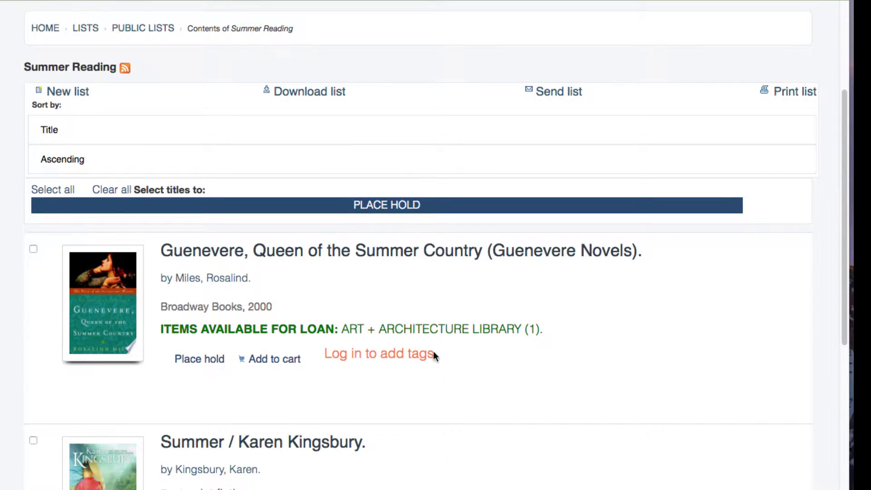
{"action": "scroll", "coordinate": [376, 352], "scroll_direction": "down", "scroll_amount": 1}
{"action": "scroll", "coordinate": [384, 350], "scroll_direction": "up", "scroll_amount": 1}
{"action": "scroll", "coordinate": [385, 350], "scroll_direction": "up", "scroll_amount": 5}
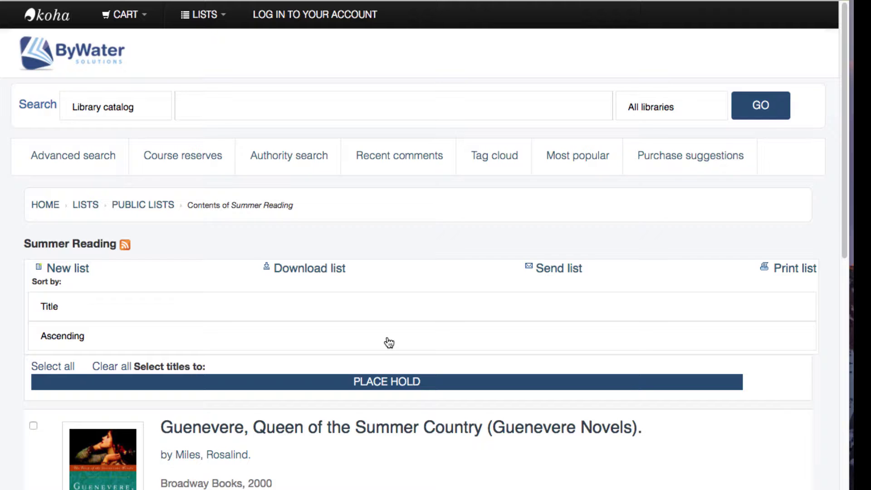
Step: Log in to the patron account with the login name and account password
{"action": "left_click", "coordinate": [343, 17]}
{"action": "double_click", "coordinate": [313, 131]}
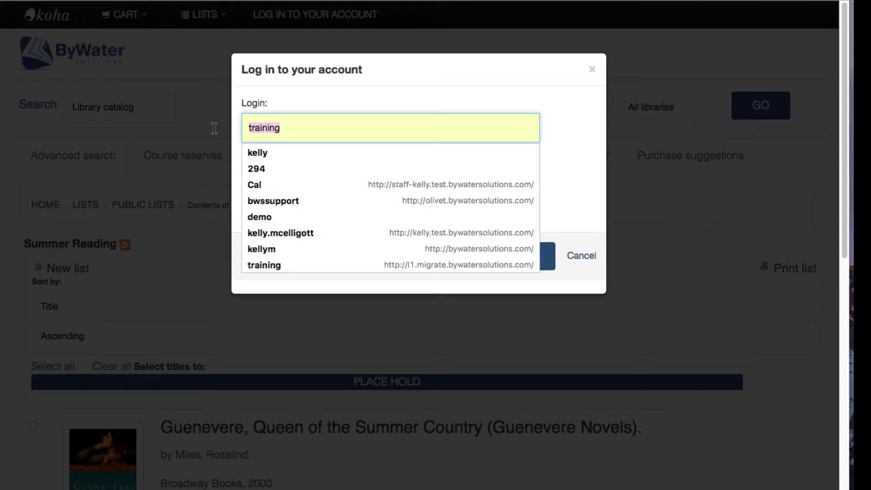
{"action": "type", "text": "kelly"}
{"action": "key", "text": "Tab"}
{"action": "type", "text": "••"}
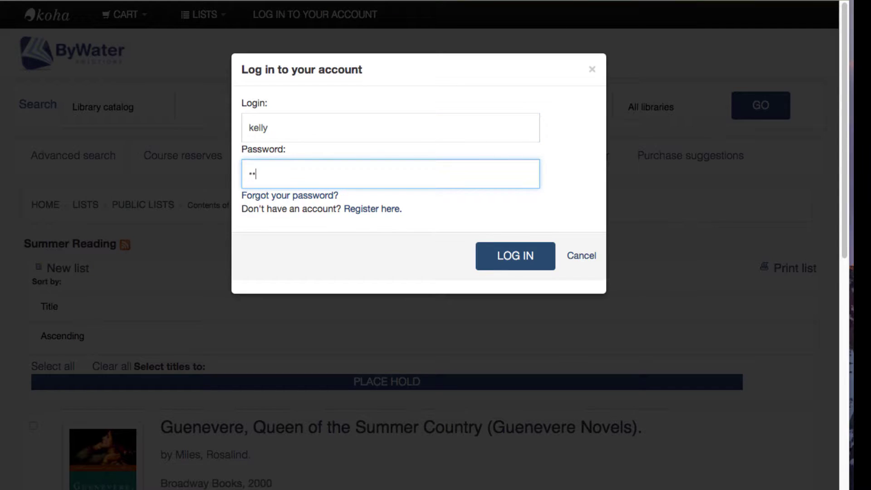
{"action": "type", "text": "••••••"}
{"action": "key", "text": "Return"}
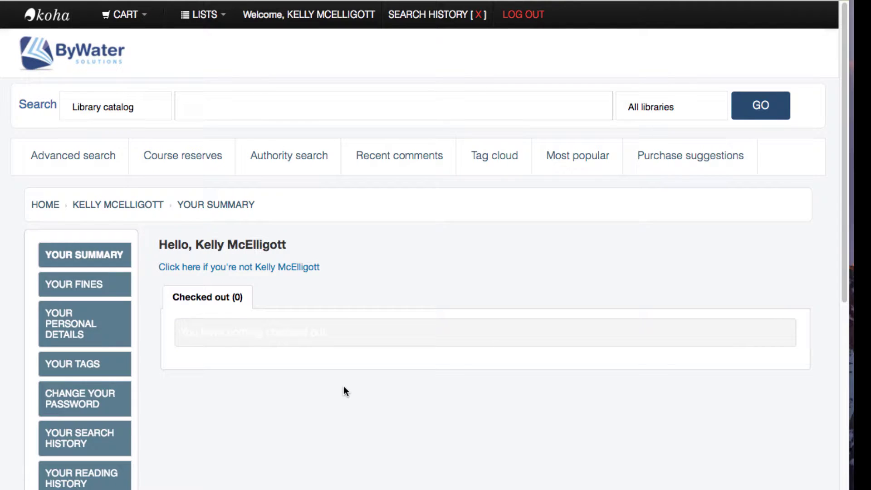
{"action": "left_click", "coordinate": [256, 108]}
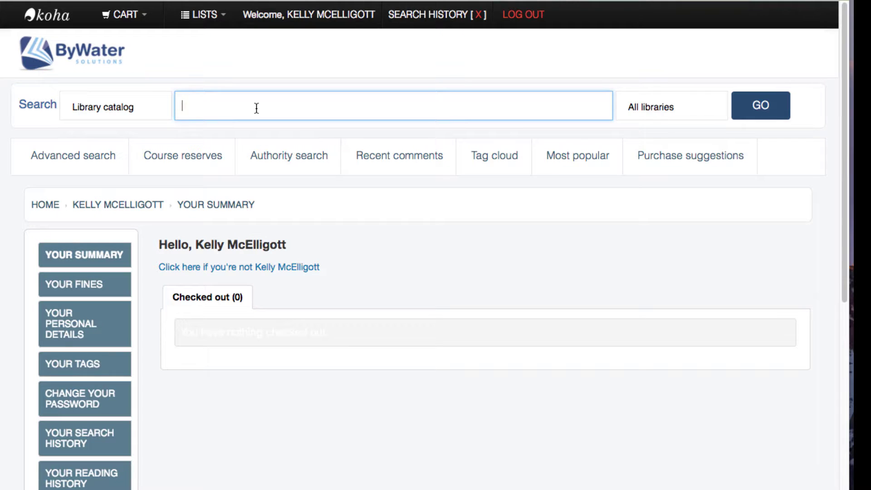
Step: Search the catalogue for 'vermont' and browse the 1029 results
{"action": "type", "text": "vermont"}
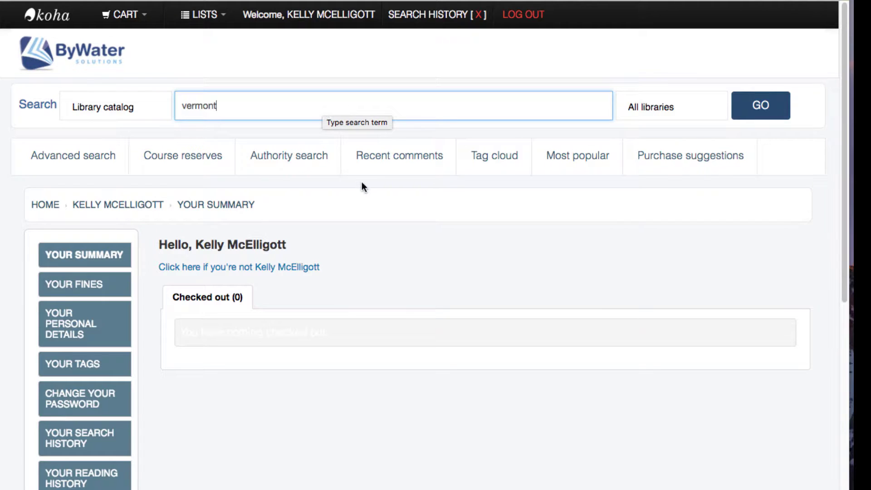
{"action": "key", "text": "Return"}
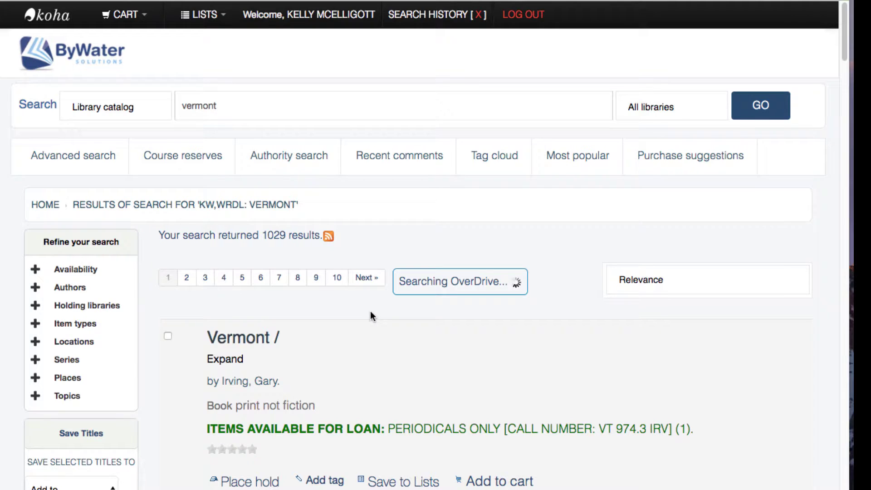
{"action": "scroll", "coordinate": [521, 371], "scroll_direction": "down", "scroll_amount": 10}
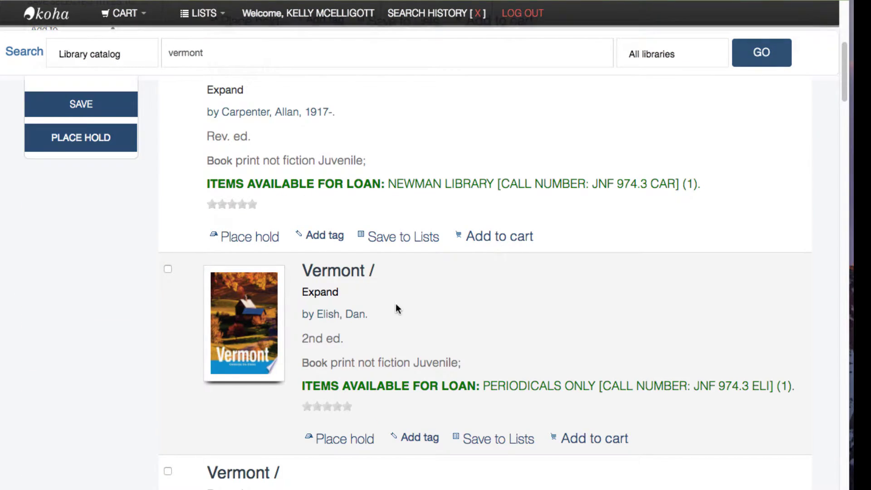
{"action": "scroll", "coordinate": [400, 304], "scroll_direction": "up", "scroll_amount": 1}
{"action": "scroll", "coordinate": [401, 303], "scroll_direction": "up", "scroll_amount": 2}
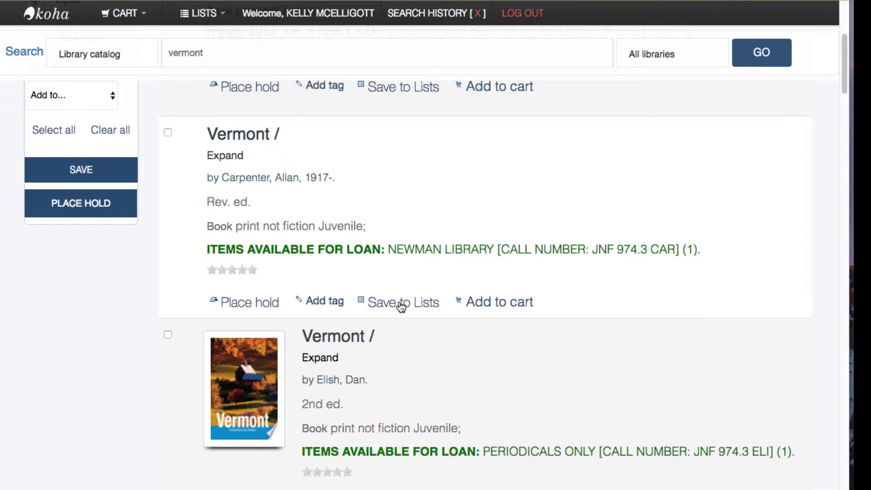
{"action": "scroll", "coordinate": [447, 366], "scroll_direction": "down", "scroll_amount": 3}
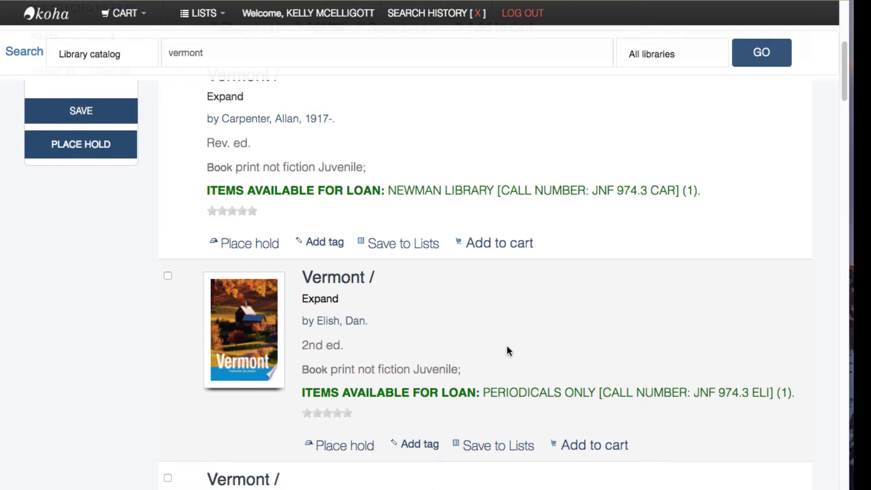
{"action": "scroll", "coordinate": [507, 347], "scroll_direction": "down", "scroll_amount": 10}
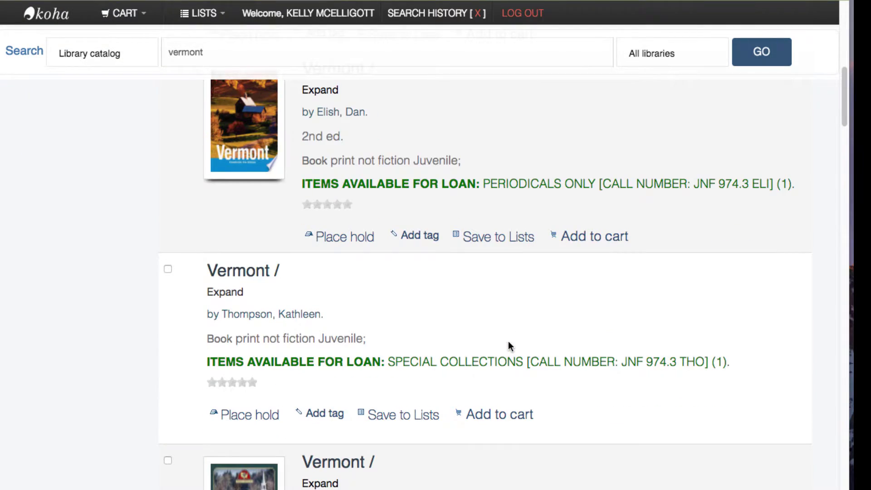
{"action": "scroll", "coordinate": [510, 347], "scroll_direction": "down", "scroll_amount": 5}
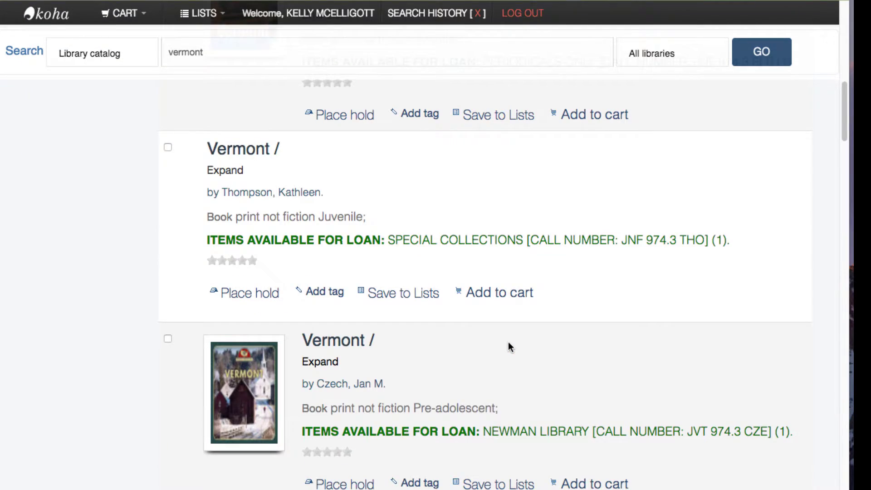
Step: Select the Vermont book results, including the Allan Carpenter one
{"action": "left_click", "coordinate": [168, 338]}
{"action": "scroll", "coordinate": [254, 327], "scroll_direction": "up", "scroll_amount": 10}
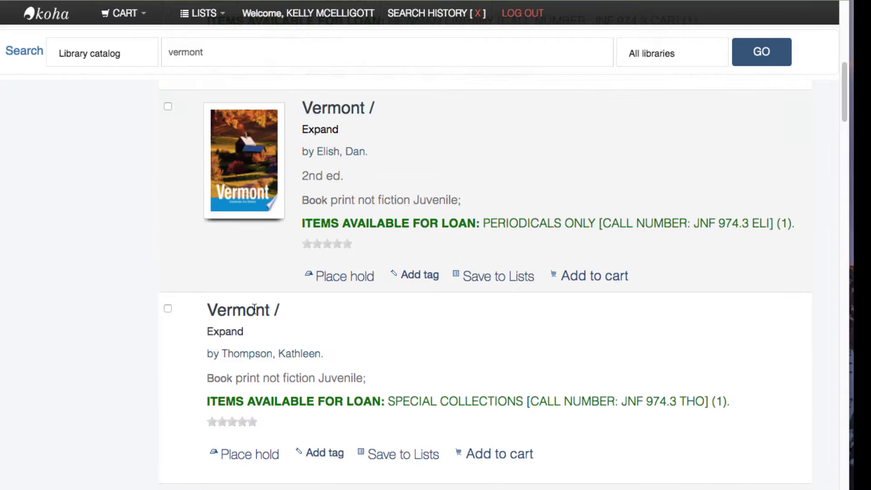
{"action": "scroll", "coordinate": [224, 168], "scroll_direction": "up", "scroll_amount": 5}
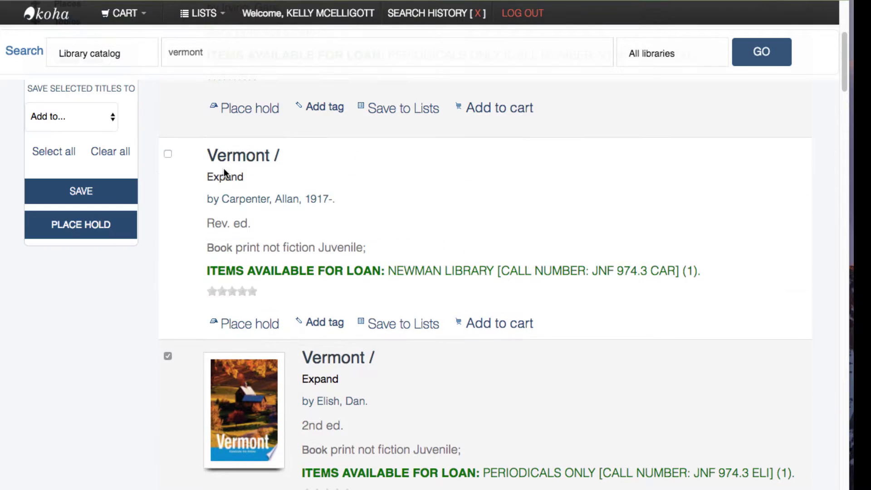
{"action": "left_click", "coordinate": [168, 156]}
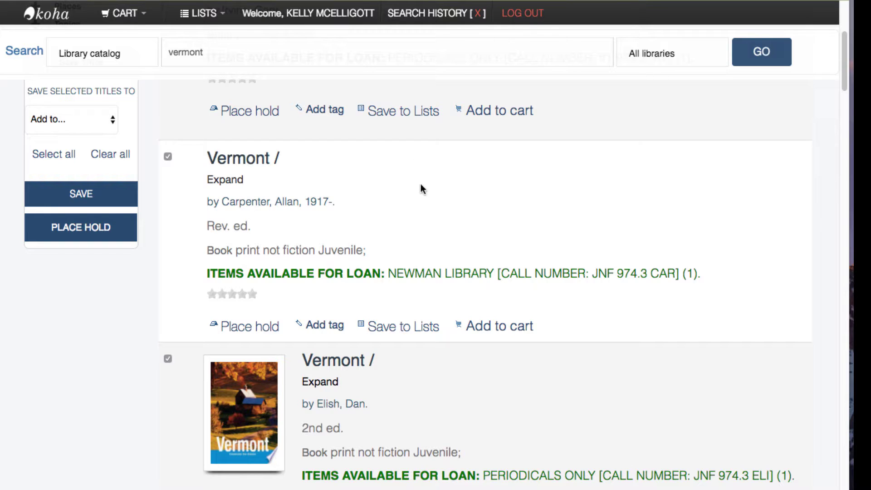
{"action": "scroll", "coordinate": [289, 234], "scroll_direction": "up", "scroll_amount": 3}
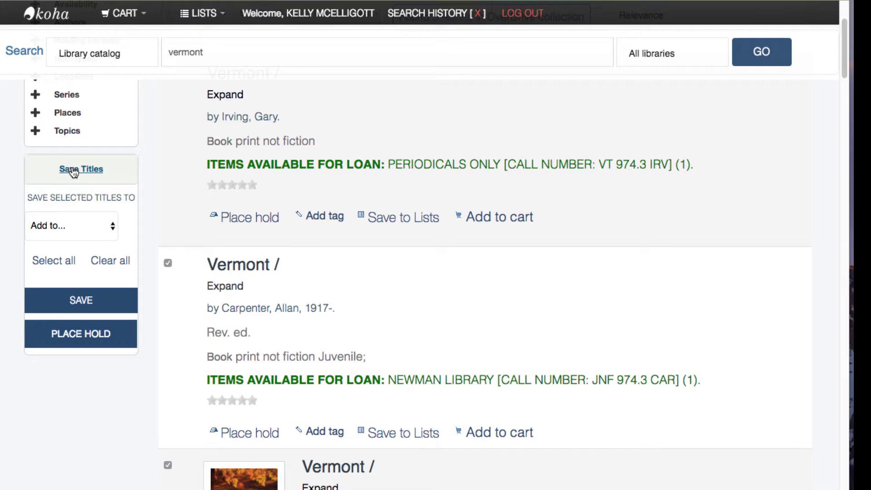
Step: Add the selected titles to a new private list named 'Vermont'
{"action": "left_click", "coordinate": [77, 220]}
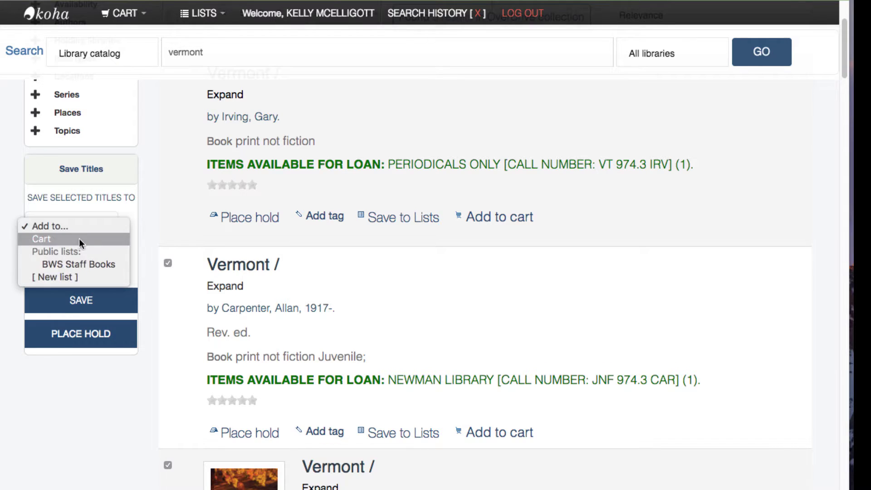
{"action": "left_click", "coordinate": [72, 276]}
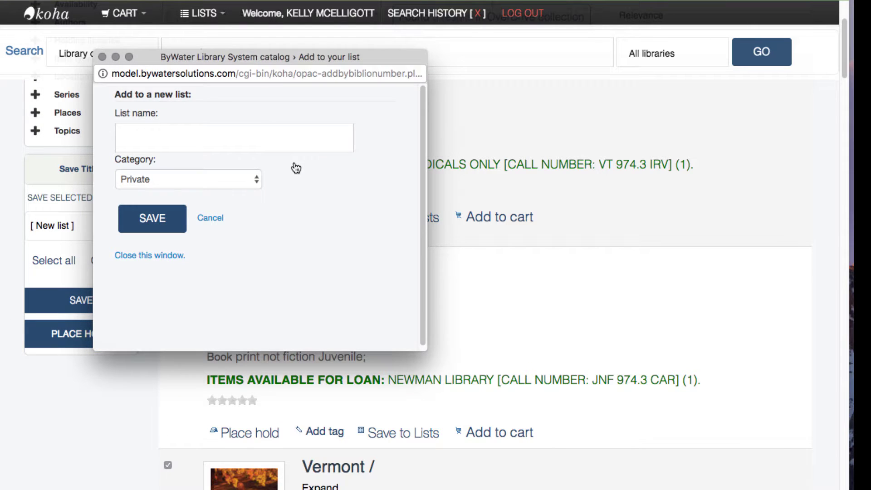
{"action": "left_click", "coordinate": [181, 137]}
{"action": "type", "text": "Vermont"}
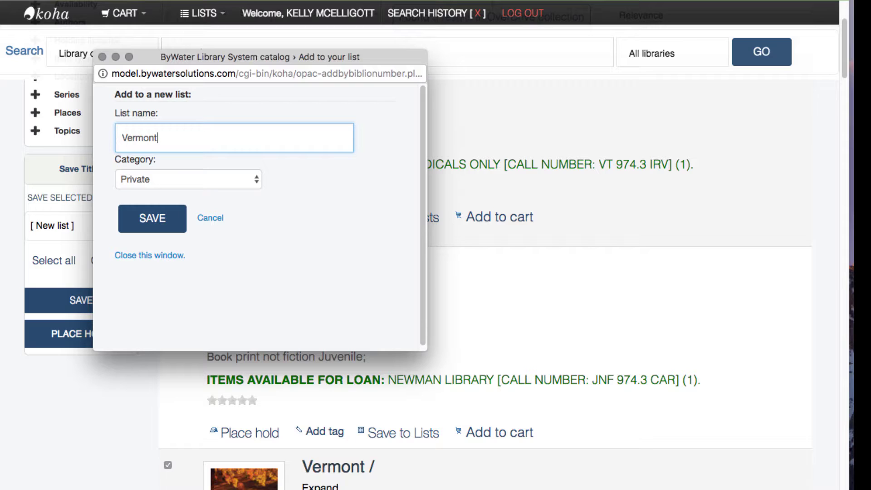
{"action": "left_click", "coordinate": [151, 218]}
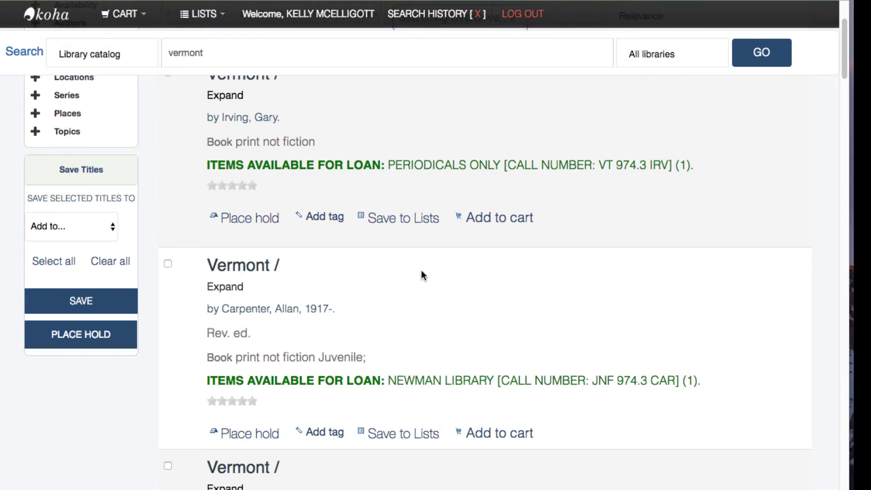
Step: Go to the patron account's Your Lists page showing Knitting, New York and Vermont
{"action": "scroll", "coordinate": [400, 225], "scroll_direction": "up", "scroll_amount": 6}
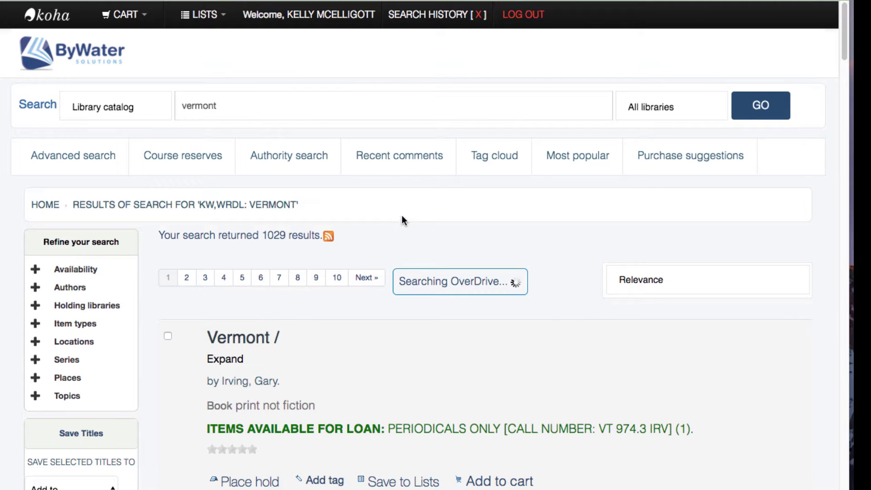
{"action": "left_click", "coordinate": [322, 15]}
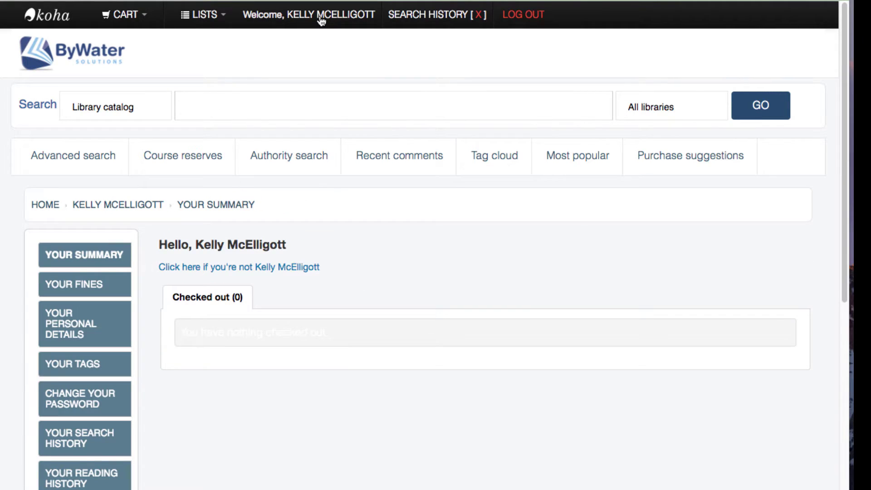
{"action": "scroll", "coordinate": [155, 306], "scroll_direction": "down", "scroll_amount": 5}
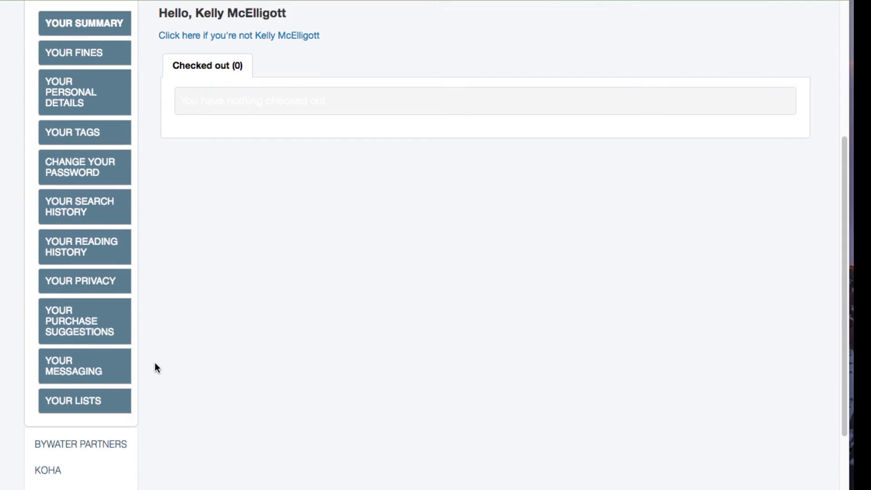
{"action": "left_click", "coordinate": [75, 403]}
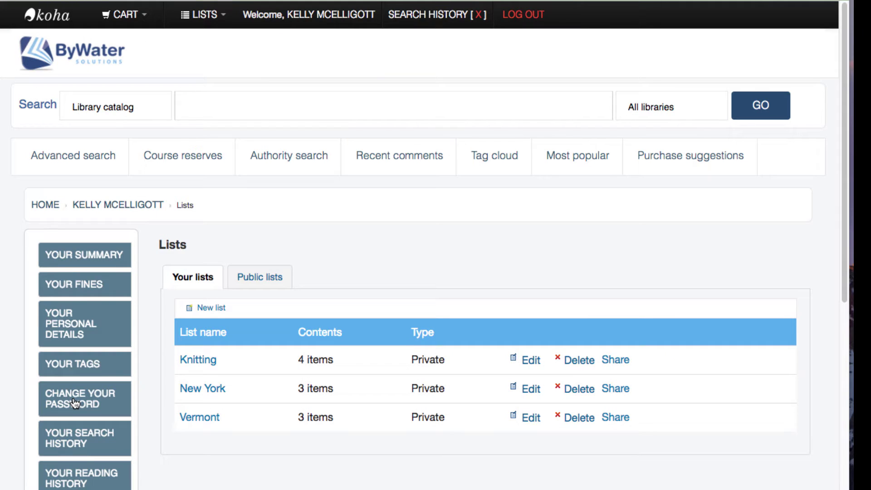
Step: Open the Vermont list and review its Allan Carpenter and Dan Elish titles
{"action": "left_click", "coordinate": [200, 417]}
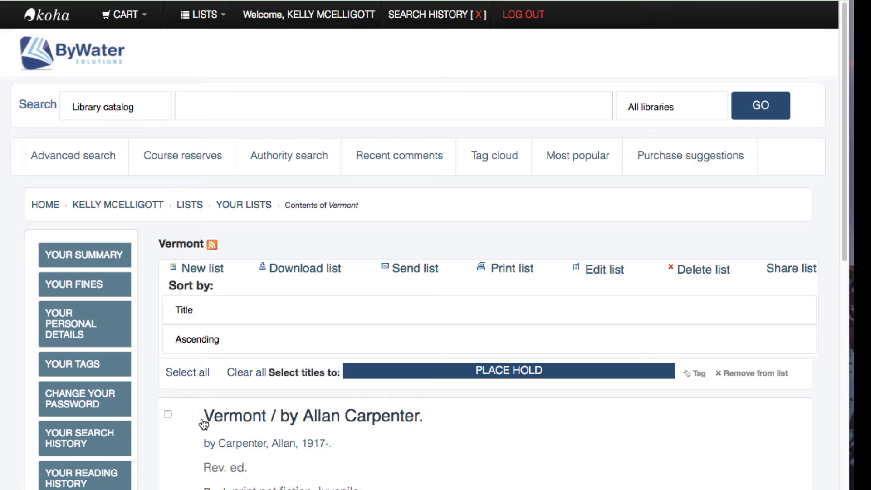
{"action": "scroll", "coordinate": [337, 344], "scroll_direction": "down", "scroll_amount": 3}
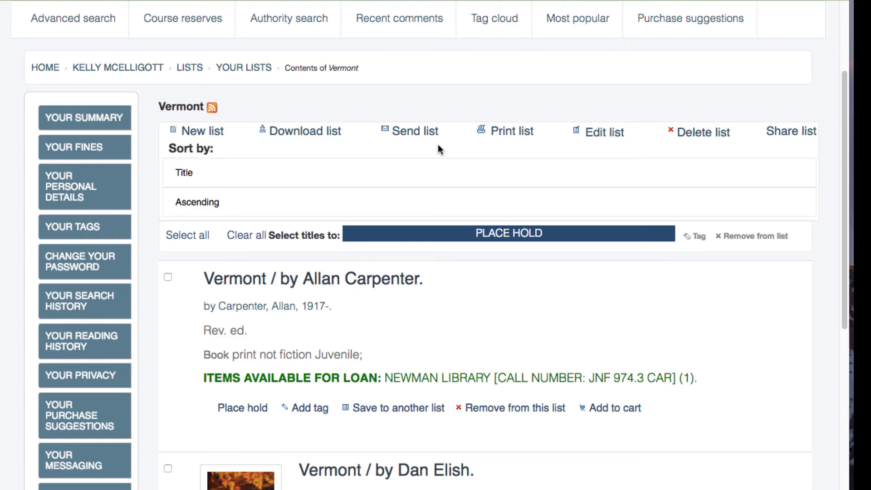
{"action": "scroll", "coordinate": [457, 104], "scroll_direction": "up", "scroll_amount": 3}
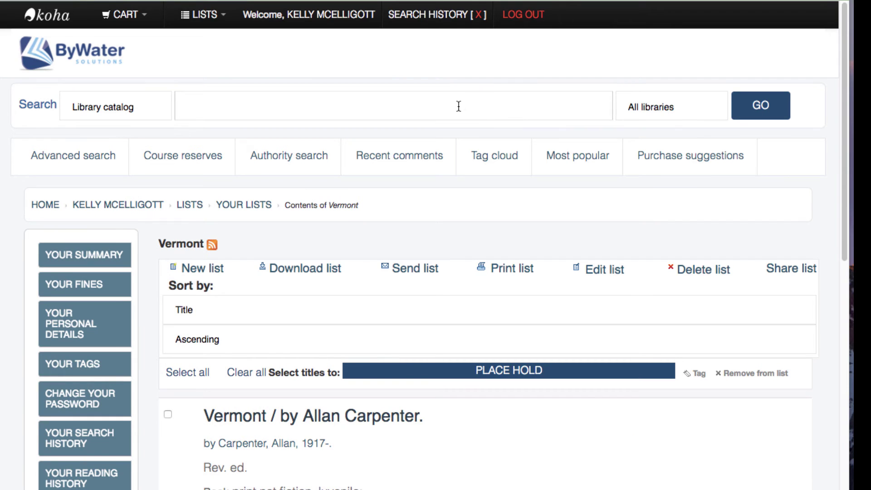